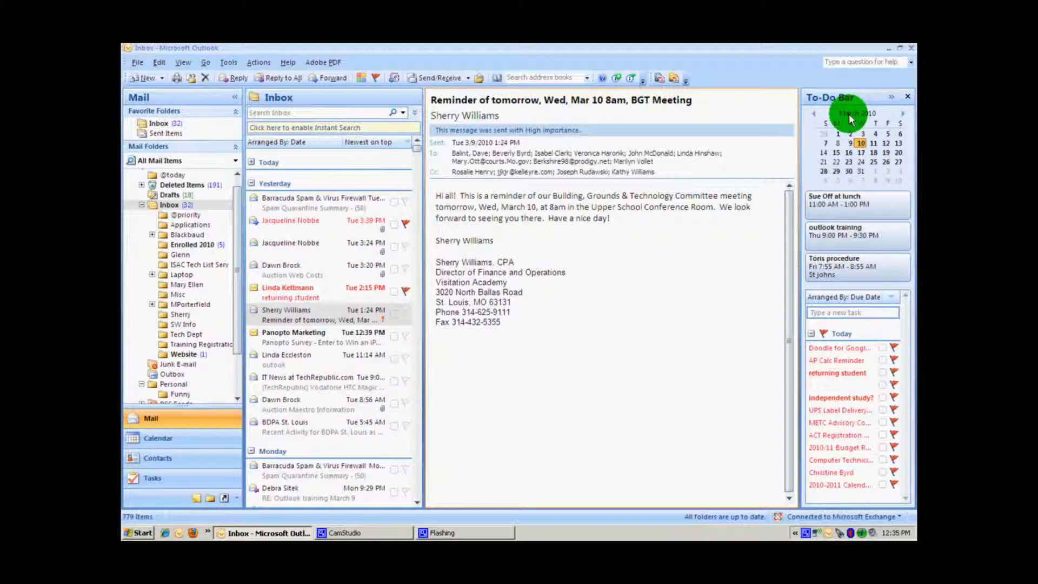
- Page the To-Do Bar calendar forward a few months and back to March 2010
click(901, 113)
click(902, 113)
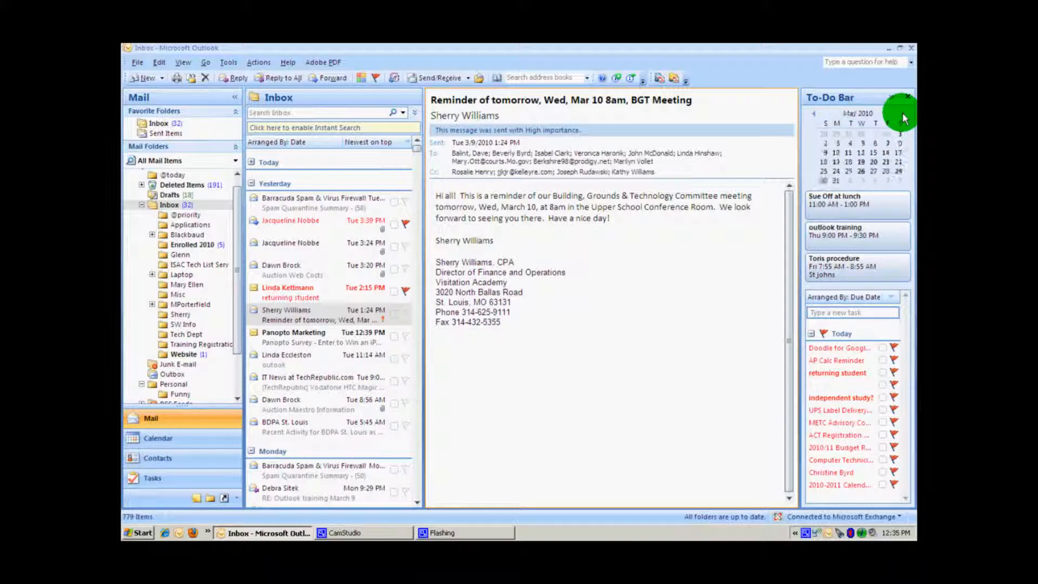
click(902, 114)
click(814, 114)
click(814, 114)
click(814, 114)
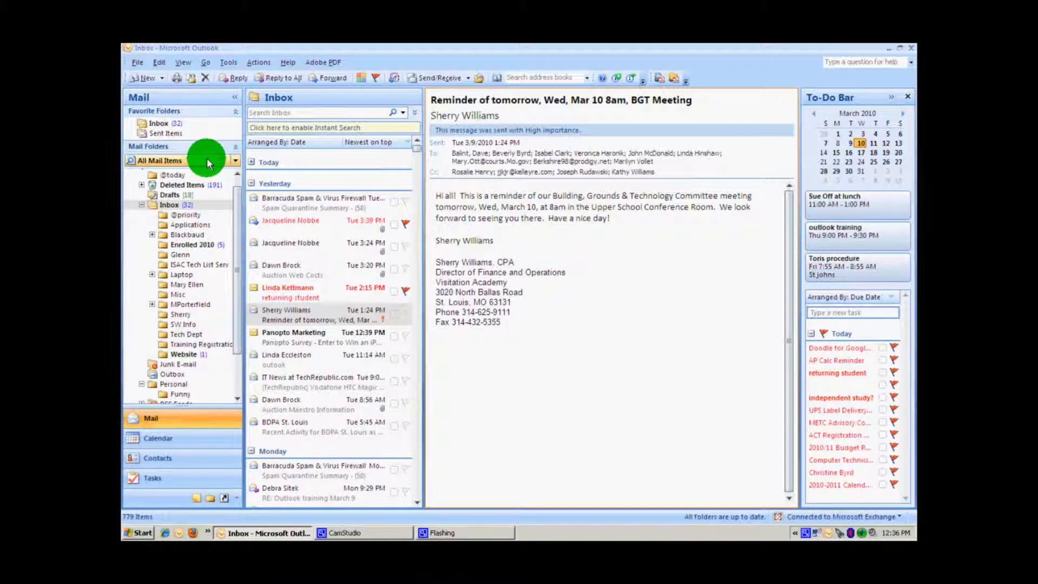
- Drop the BGT Meeting reminder e-mail on March 18 to create an appointment
click(183, 63)
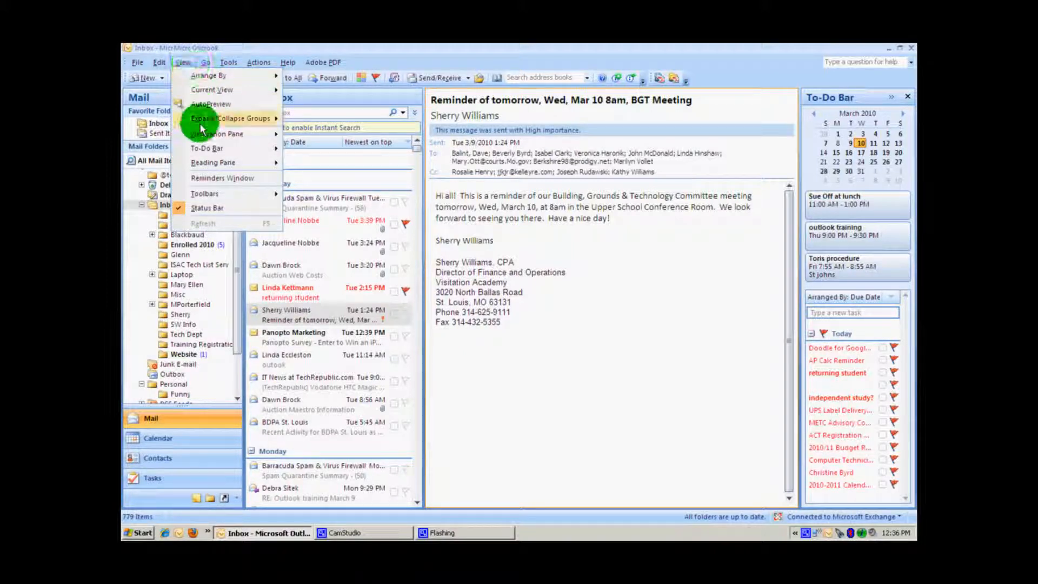
mouse_move(200, 135)
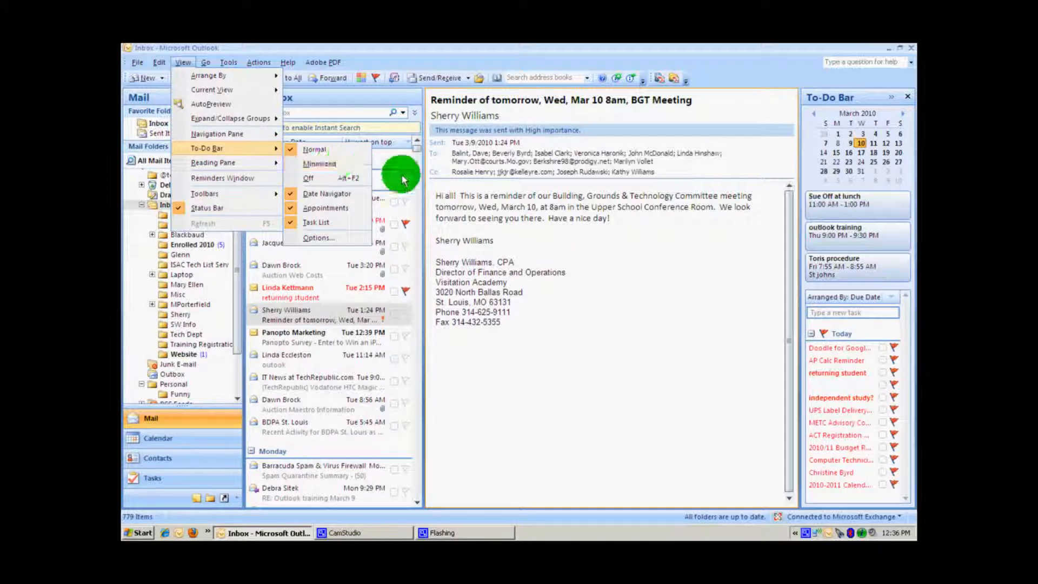
click(432, 181)
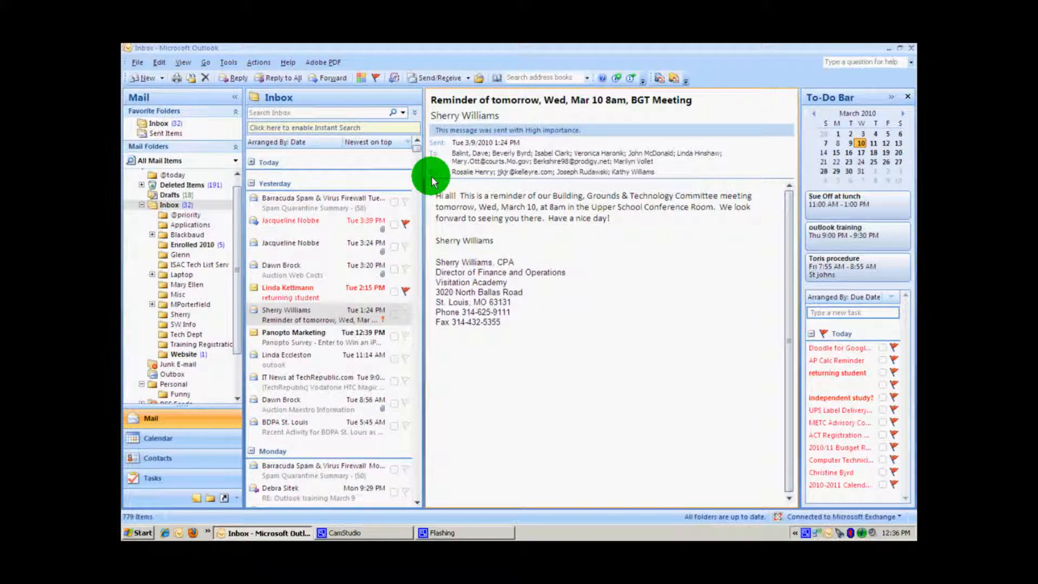
click(359, 312)
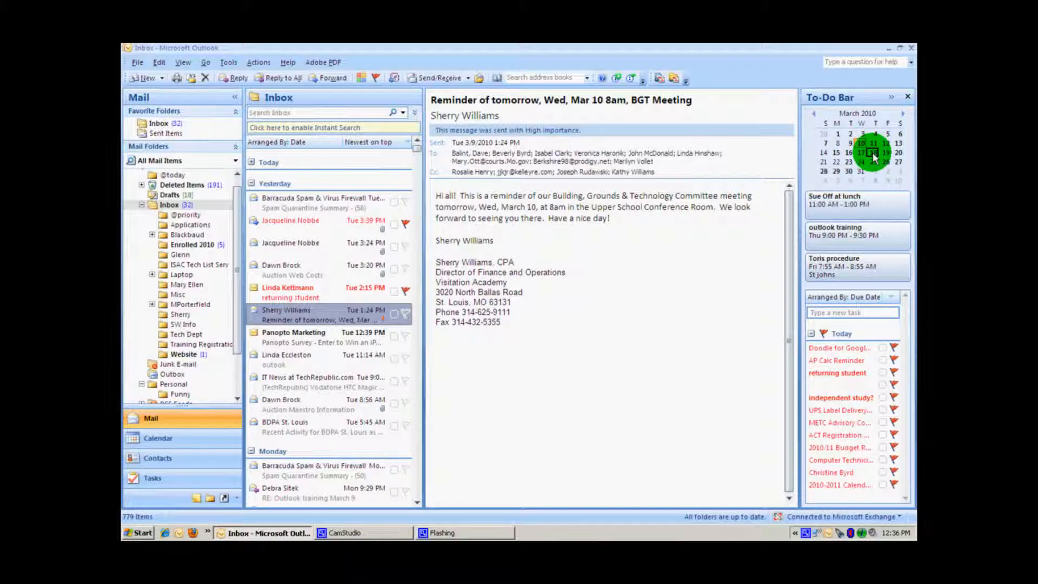
drag(875, 157, 874, 157)
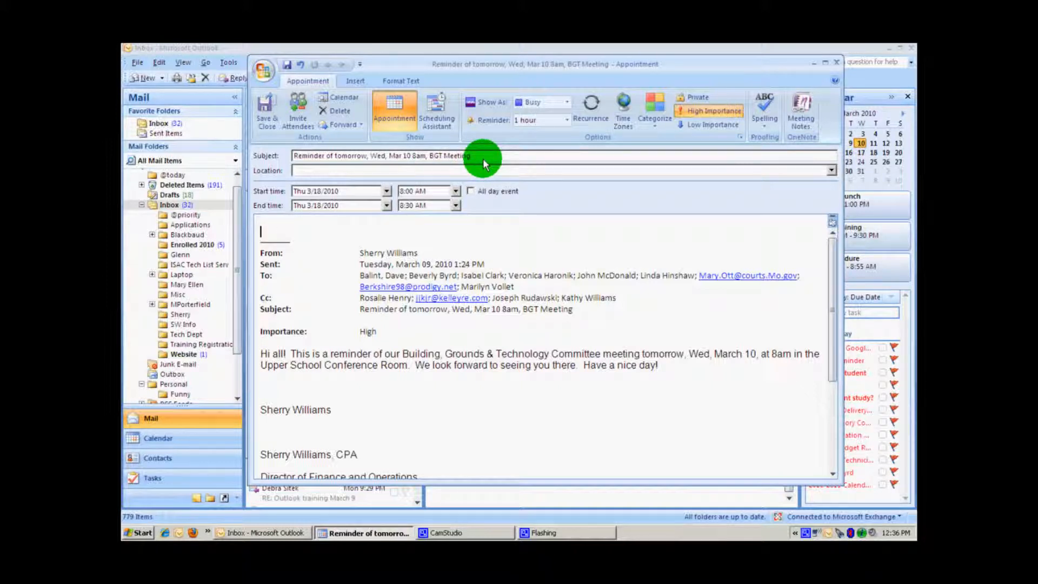
- Remove 'Reminder of tomorrow, ' from the appointment subject
drag(483, 160, 280, 158)
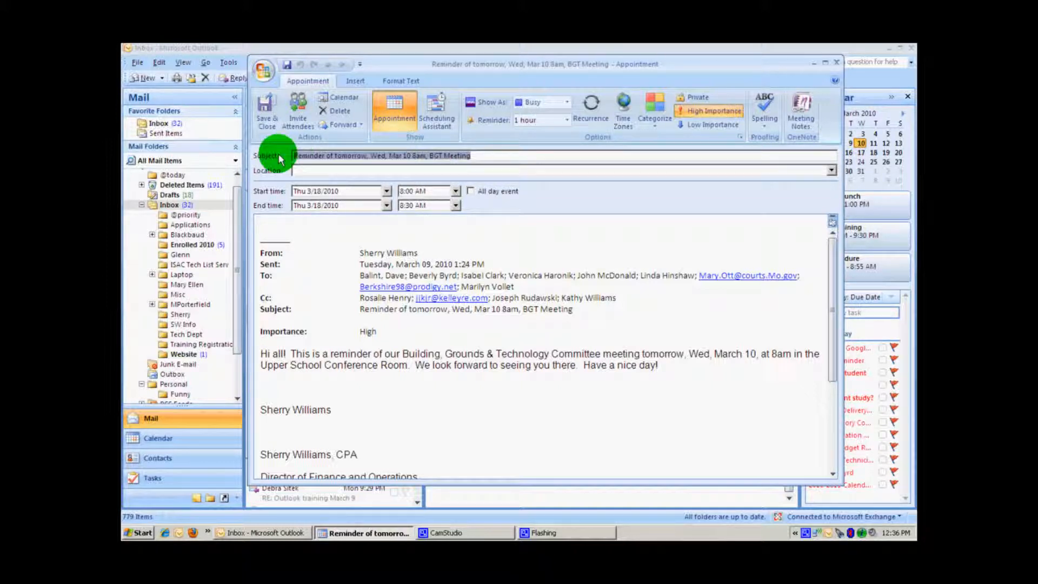
drag(367, 157, 291, 160)
key(Delete)
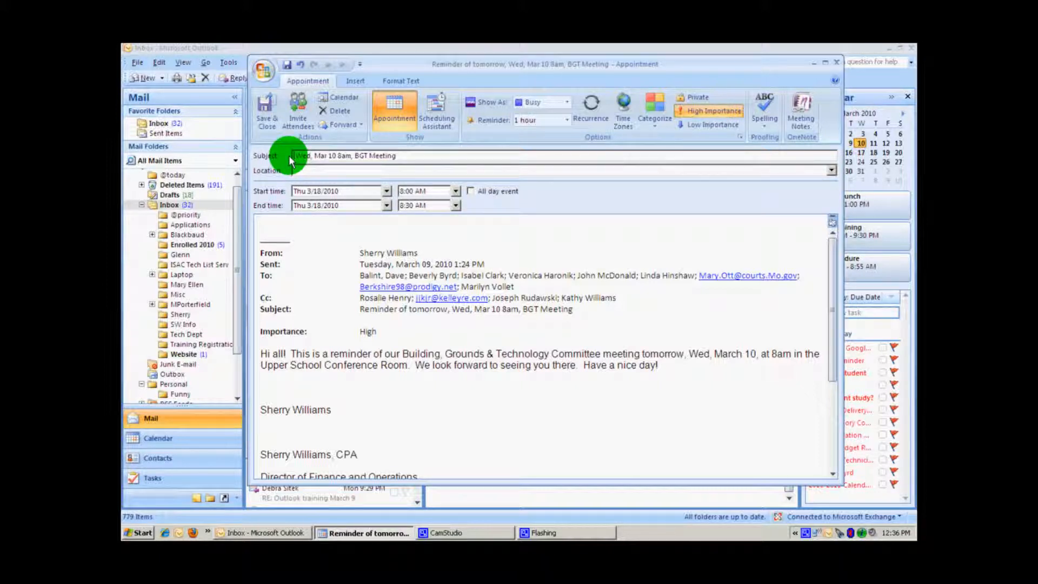
- Set the appointment to start 9:00 AM and end Friday, March 19, then save it
click(456, 191)
click(437, 223)
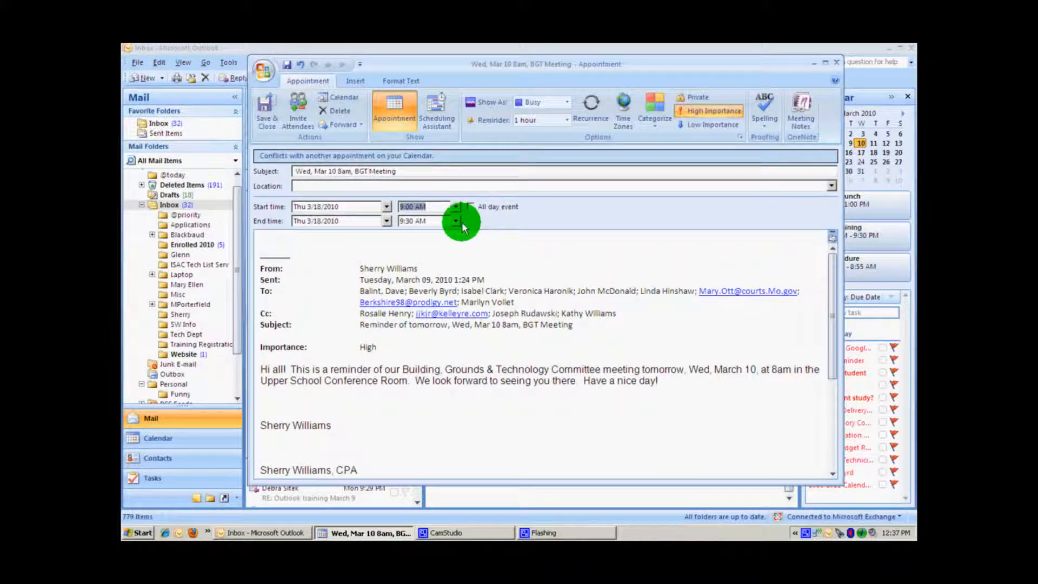
click(387, 221)
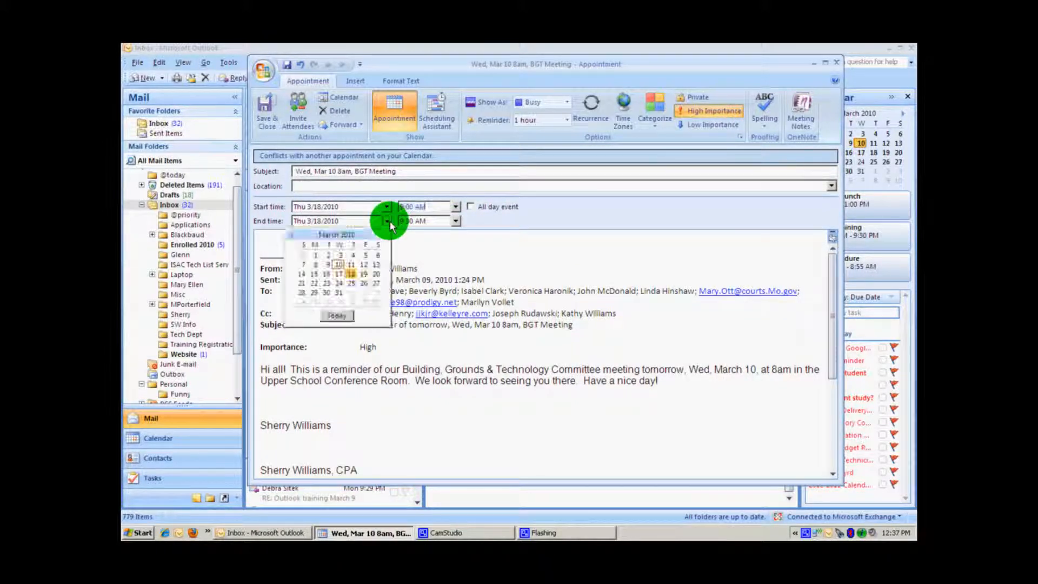
click(364, 275)
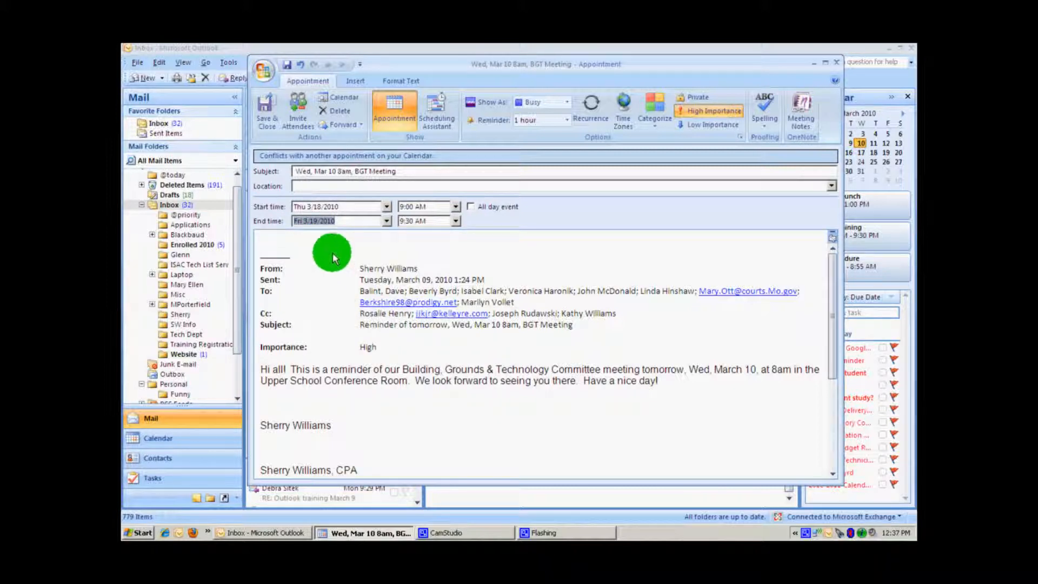
click(313, 249)
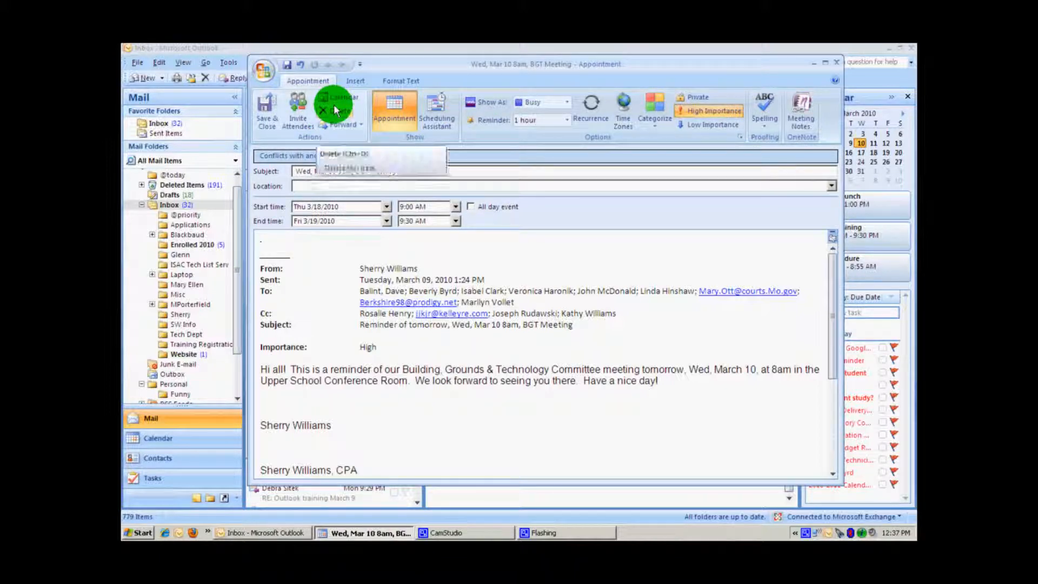
click(263, 111)
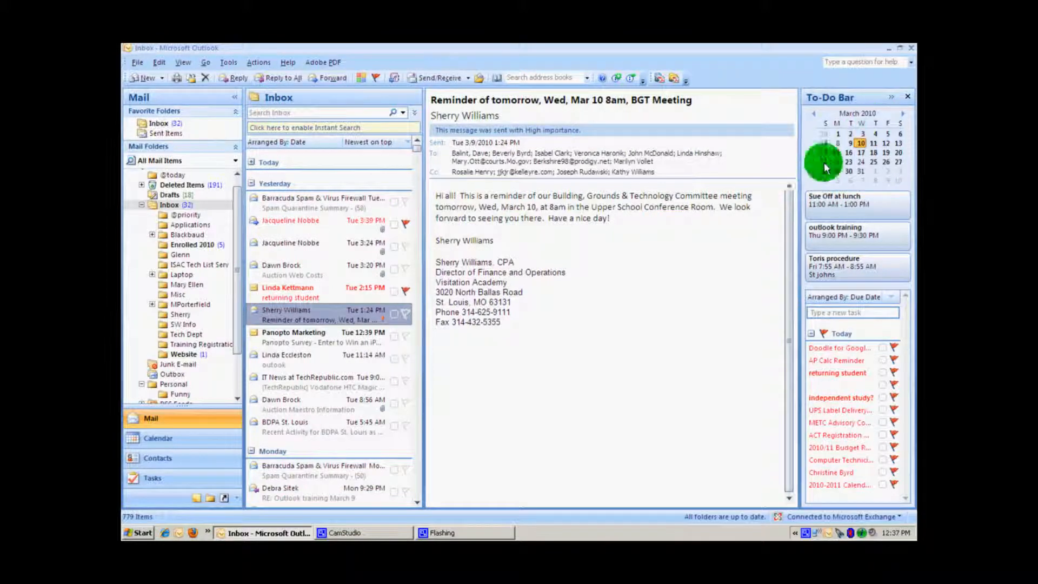
- Display the March 15 week and check Thursday's BGT Meeting appointment, then close it
click(836, 157)
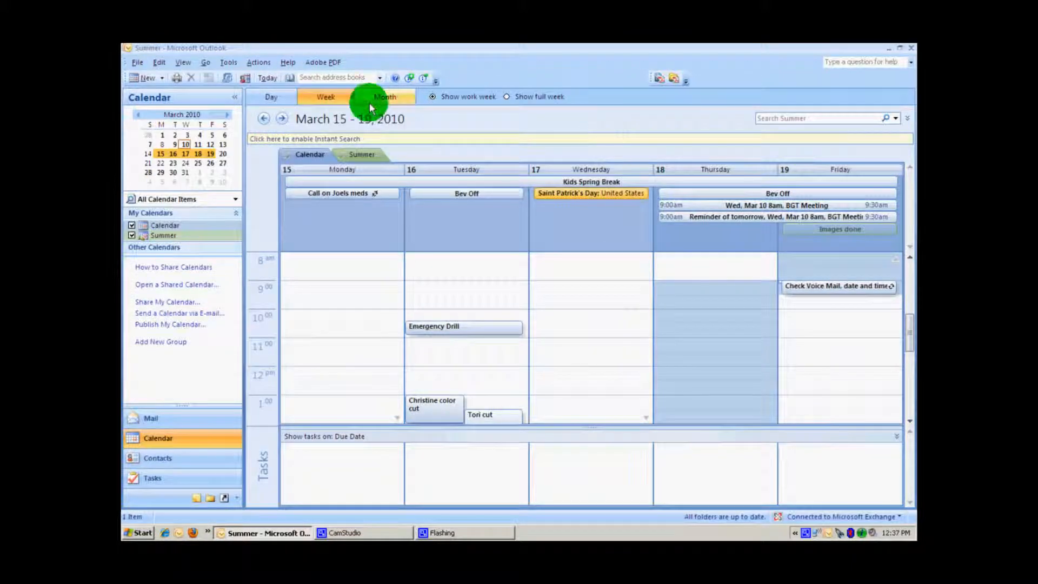
mouse_move(702, 203)
mouse_down()
mouse_move(710, 209)
mouse_move(698, 173)
mouse_move(695, 208)
mouse_up()
drag(836, 289, 833, 259)
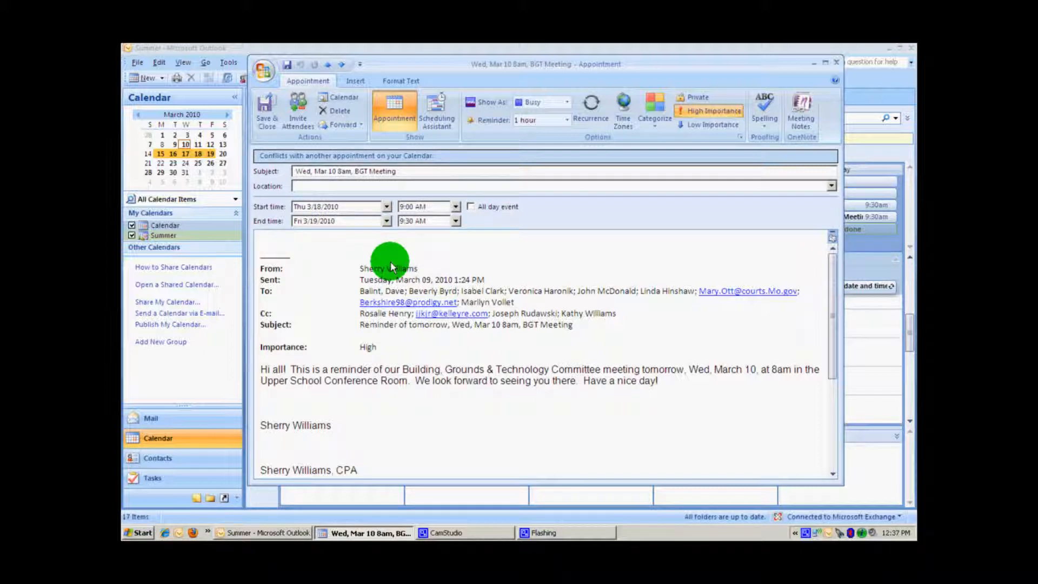
click(836, 63)
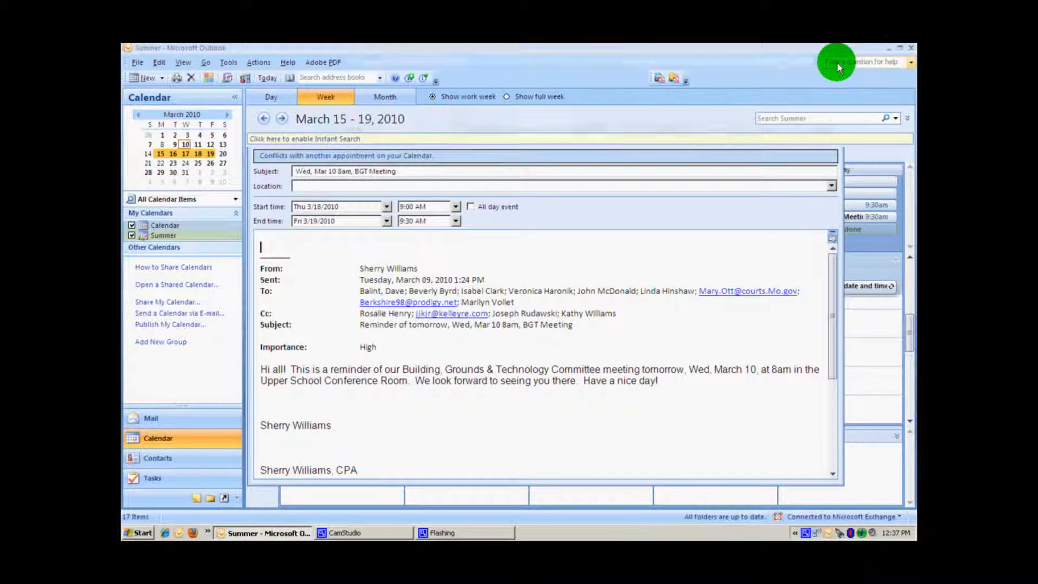
- Back in the Inbox, drag the BGT Meeting reminder onto Calendar to make an appointment
click(204, 428)
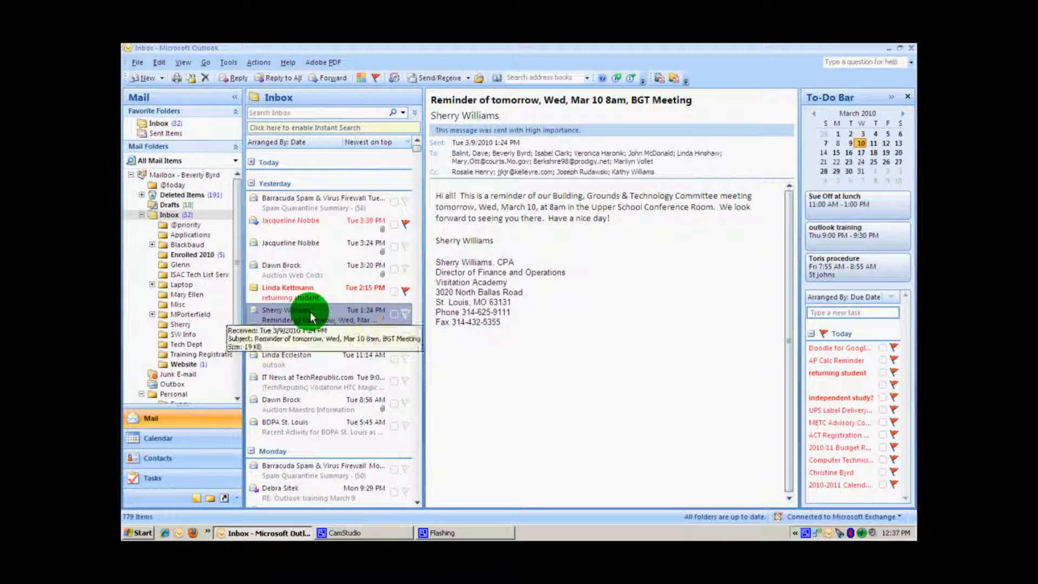
click(237, 398)
drag(176, 442, 172, 445)
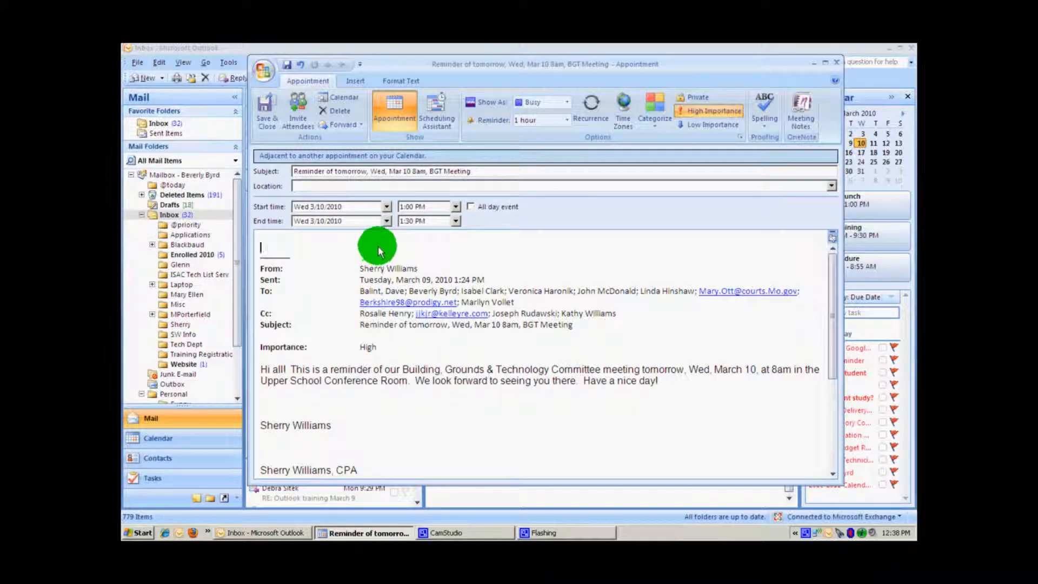
- Move the appointment to Wednesday, March 17, starting at 2:00 PM
click(387, 206)
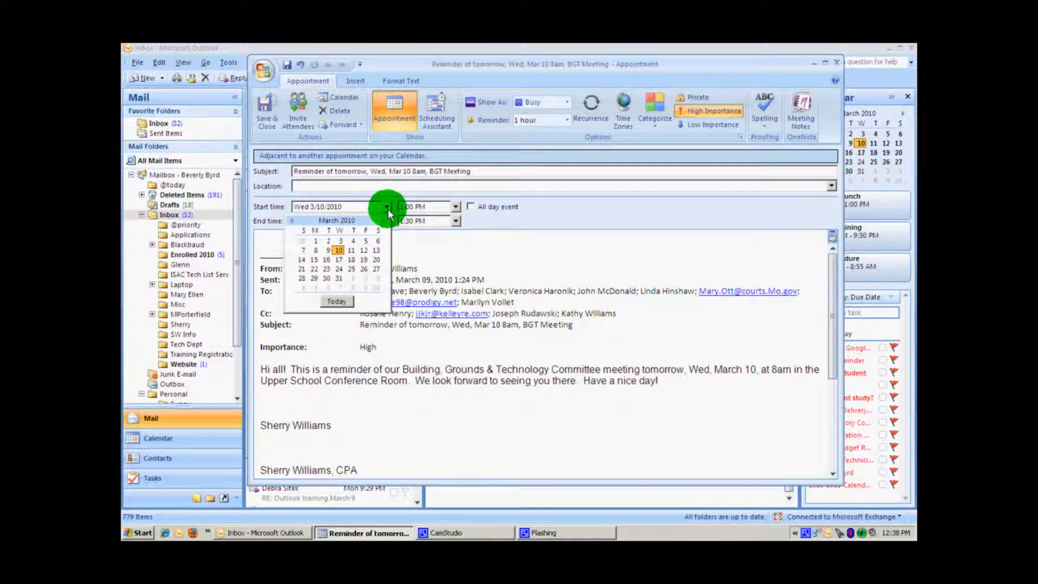
click(339, 260)
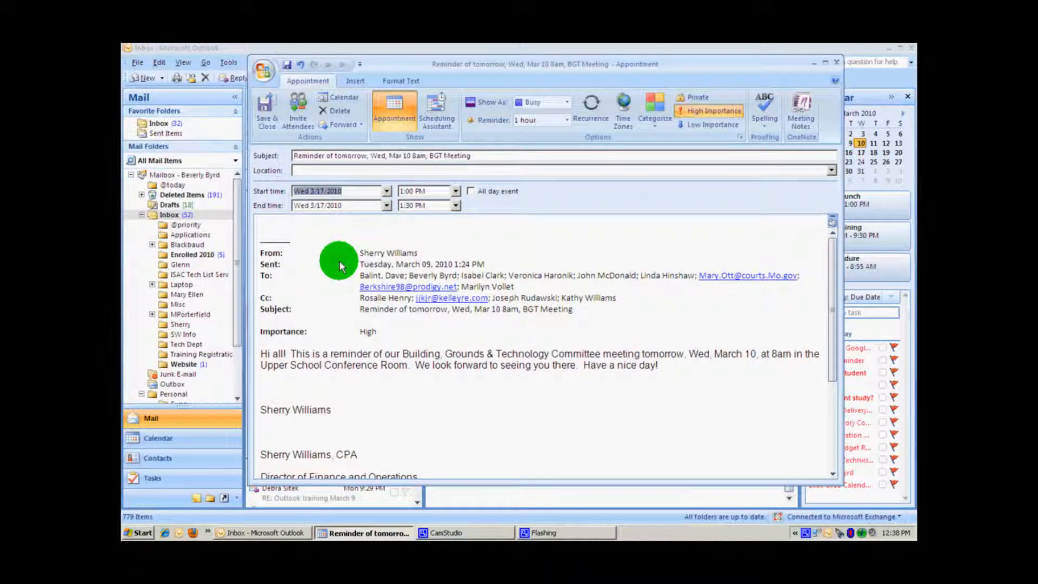
click(456, 191)
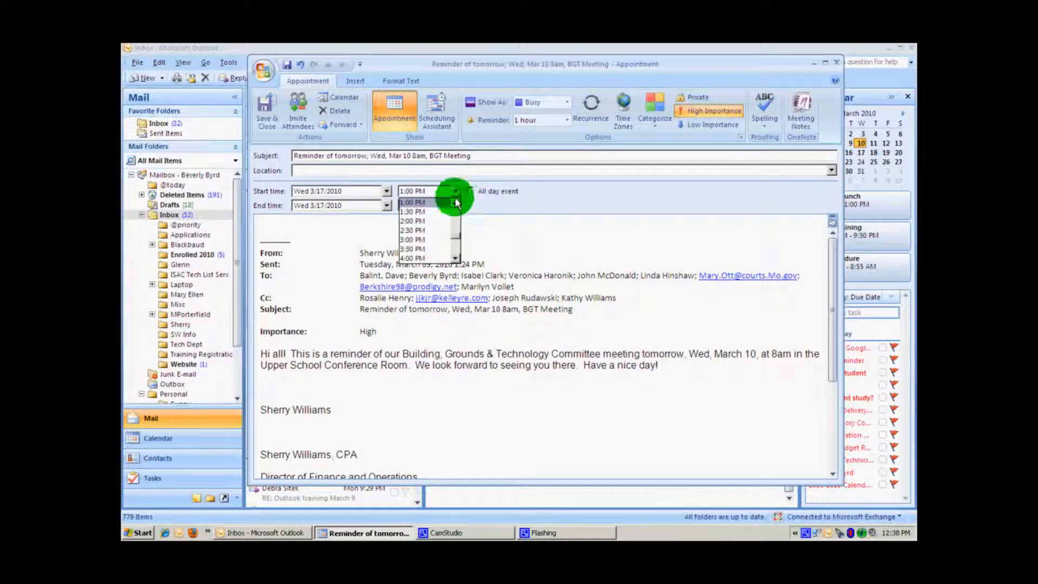
click(439, 222)
- Delete 'Reminder of tomorrow, ' from the subject and save the appointment
drag(370, 160, 281, 161)
key(Delete)
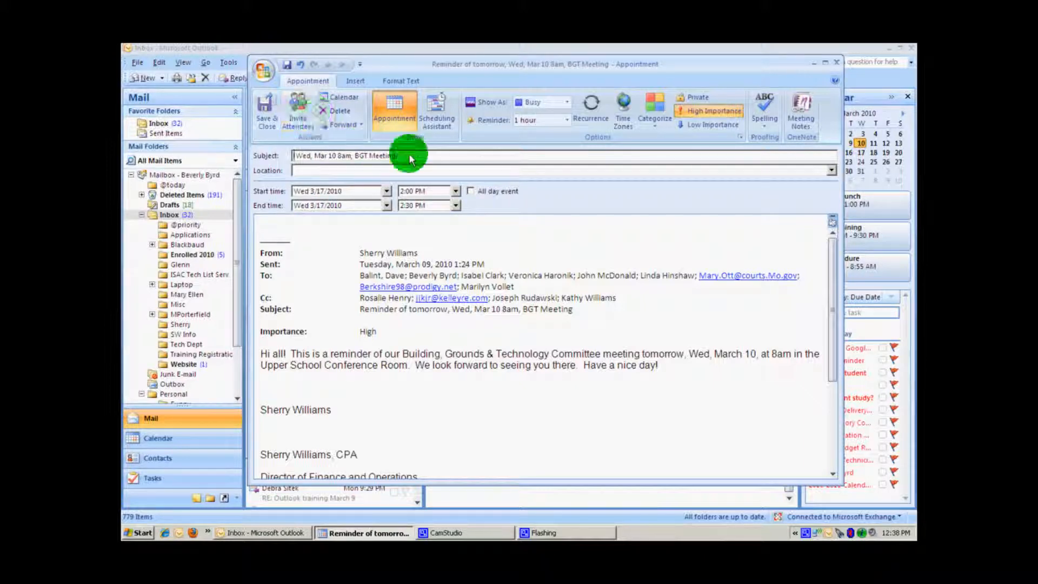
click(269, 106)
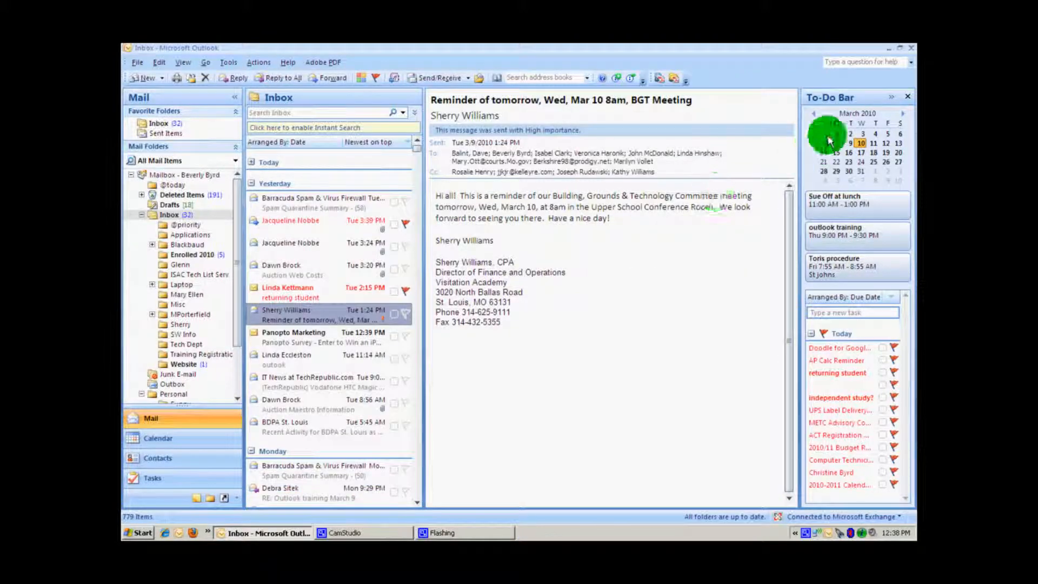
- Open the Wed, Mar 10 BGT Meeting appointment, delete it, and switch back to Mail
click(836, 154)
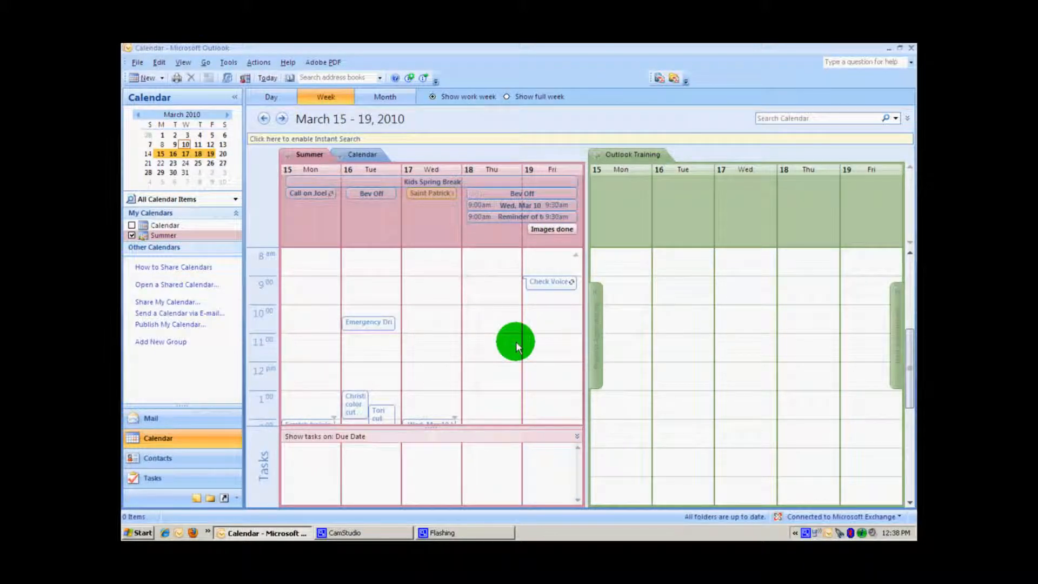
click(567, 398)
scroll(538, 400, down, 2)
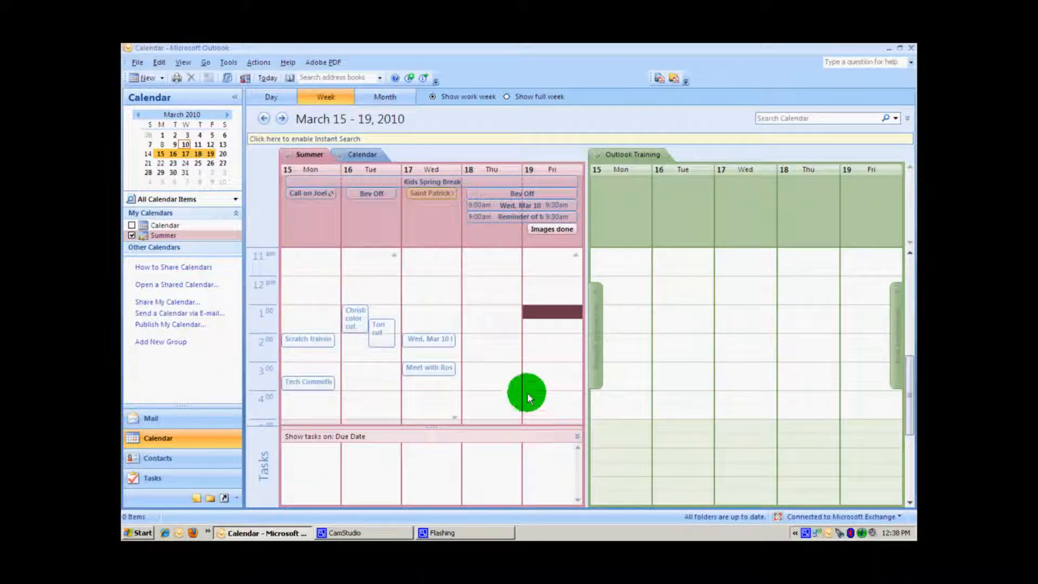
double_click(440, 338)
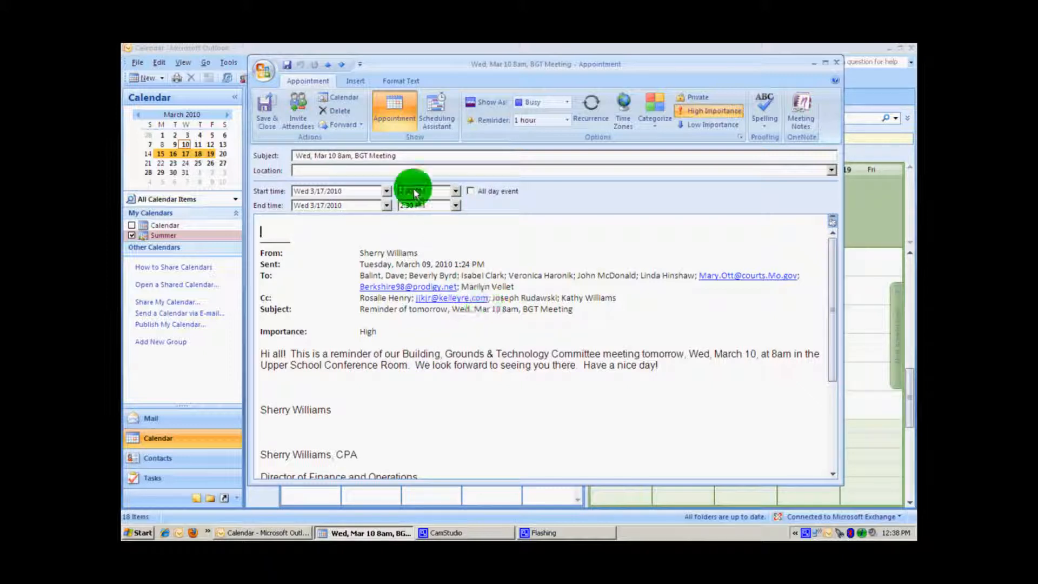
click(338, 109)
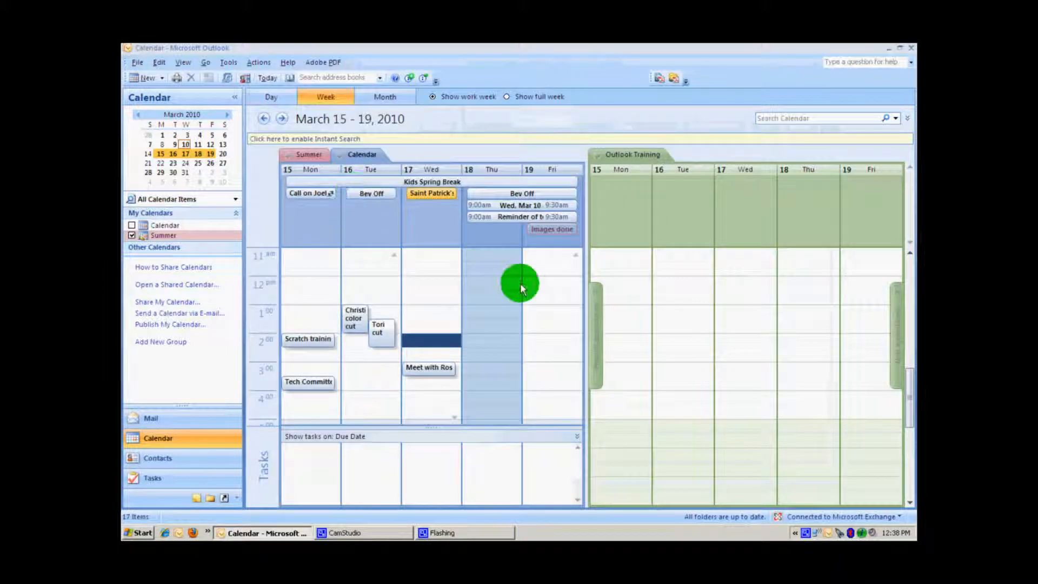
click(150, 417)
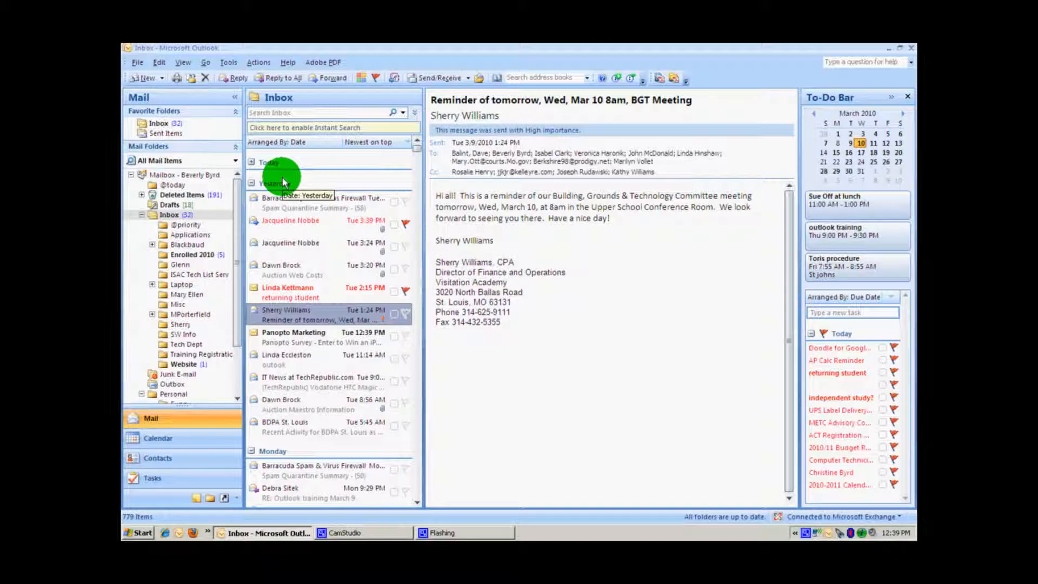
- Use Tools > Organize > Using Colors to colour messages from the reminder's sender Lime
click(229, 64)
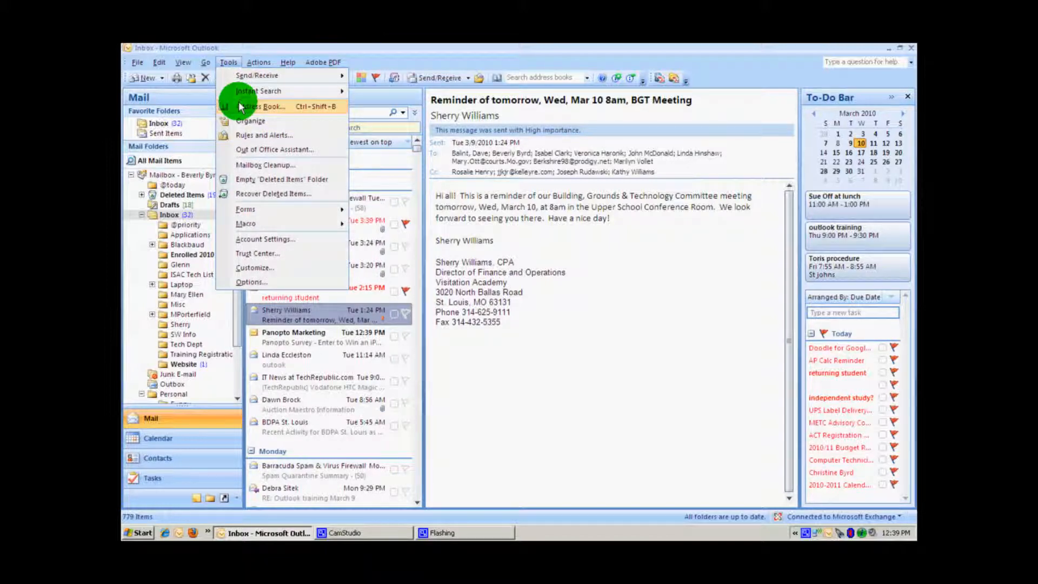
click(243, 121)
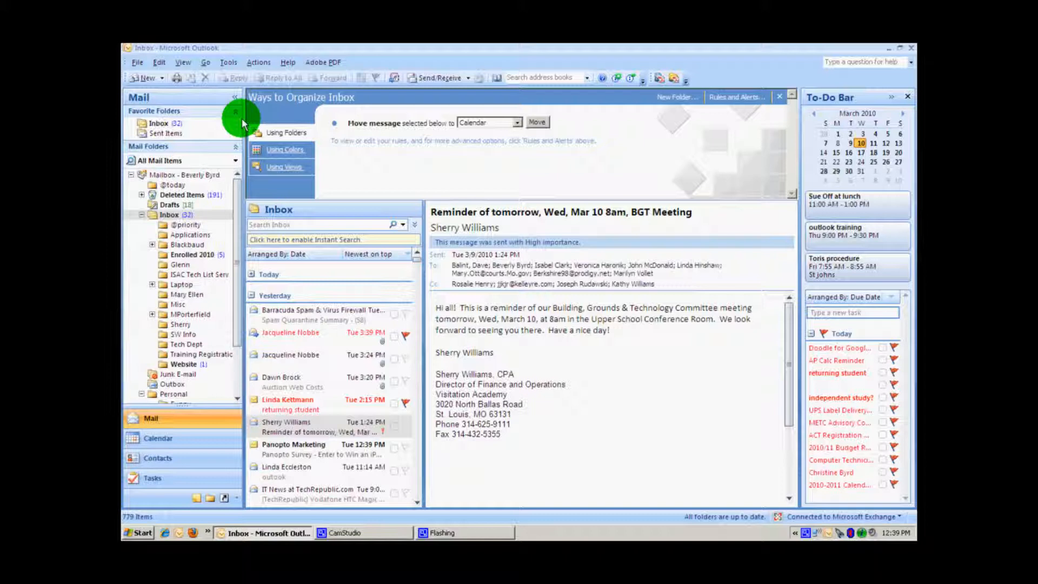
click(278, 151)
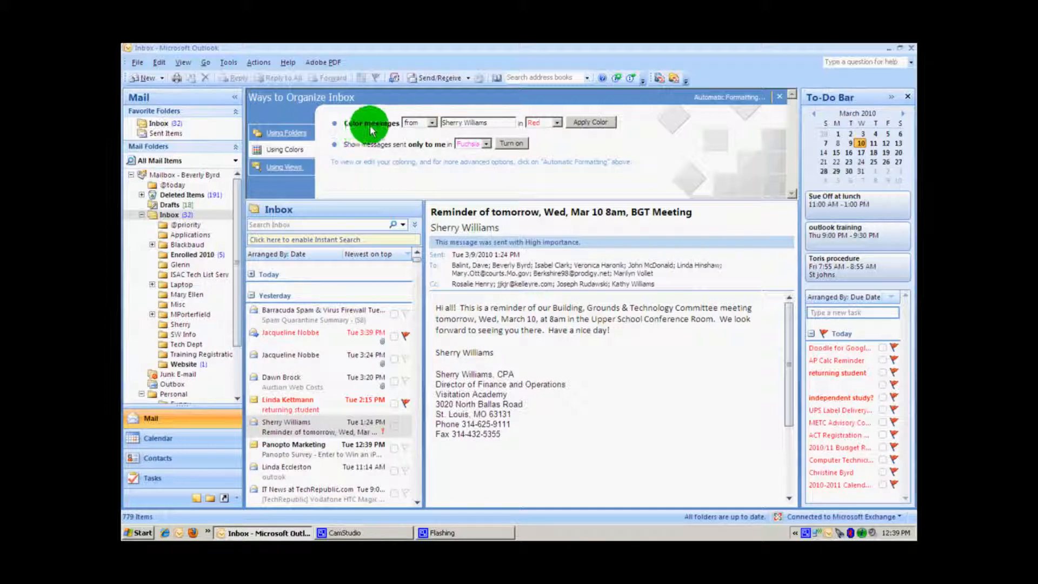
click(431, 123)
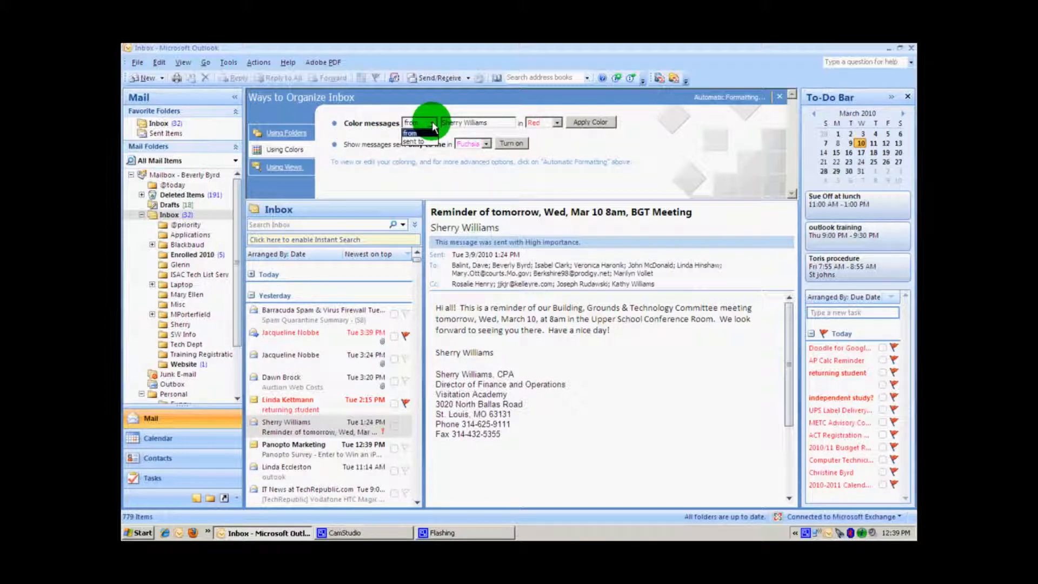
click(430, 133)
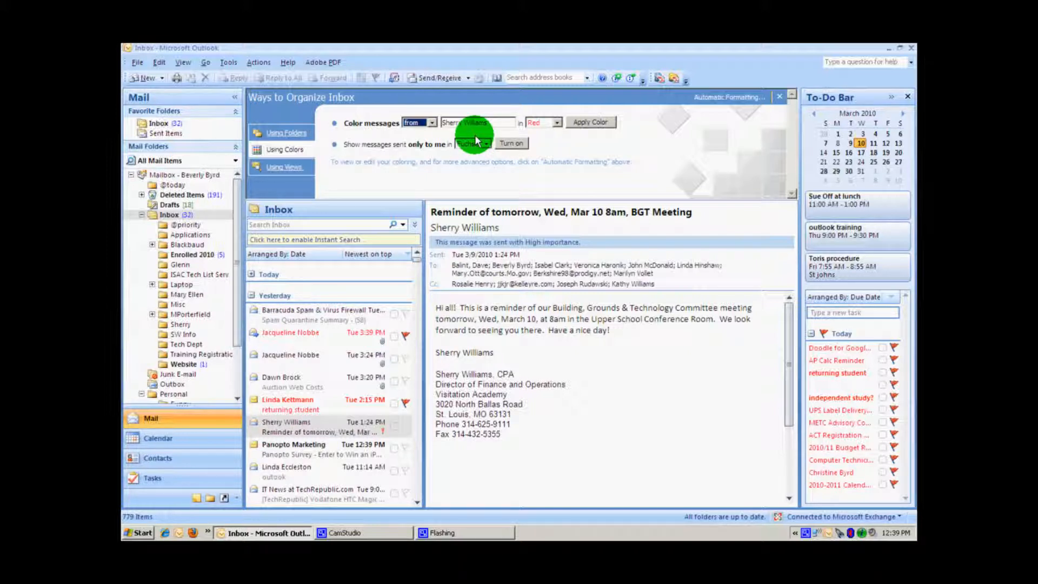
click(559, 124)
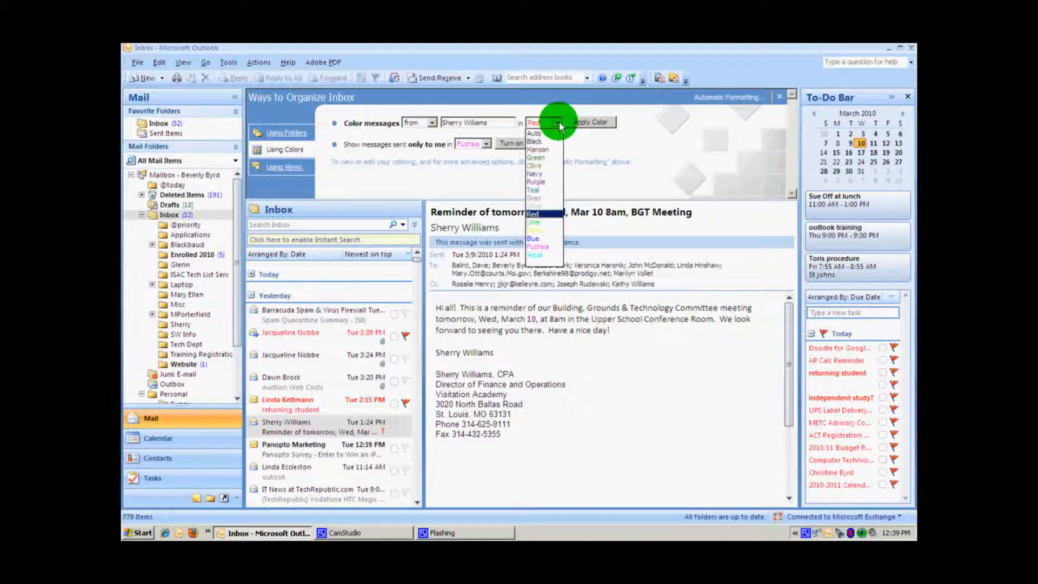
click(537, 222)
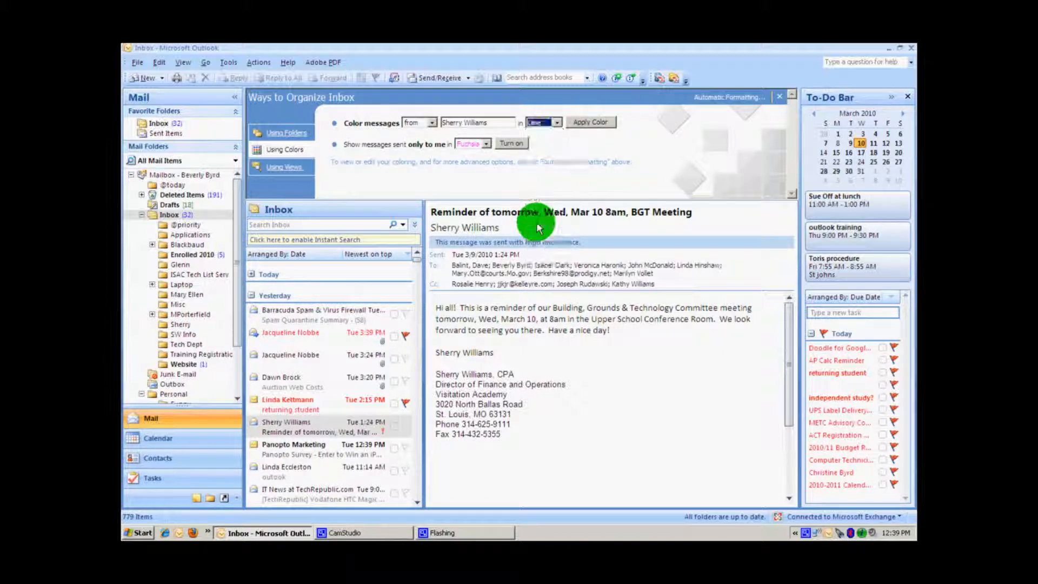
click(593, 123)
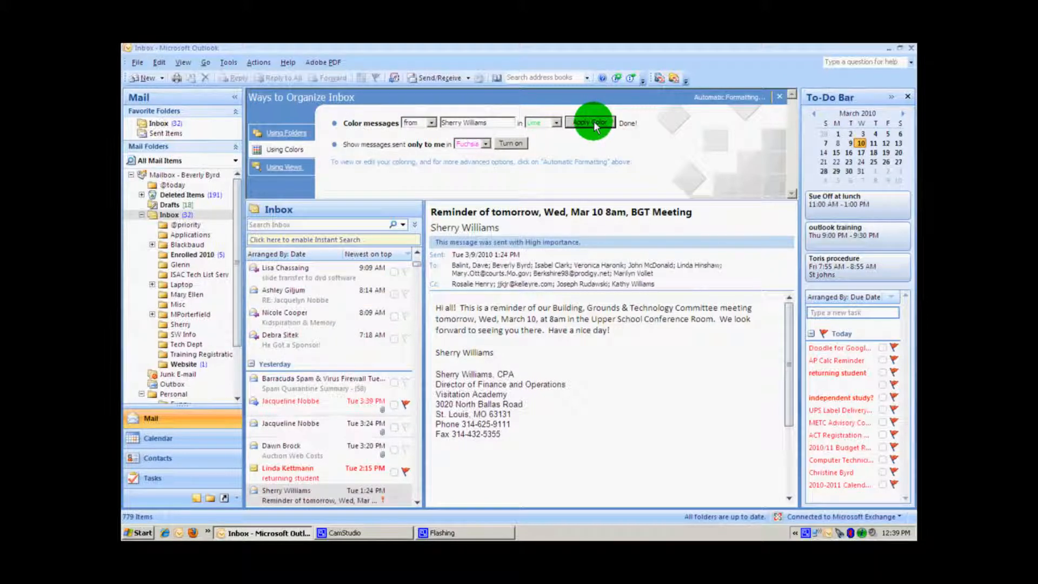
click(417, 501)
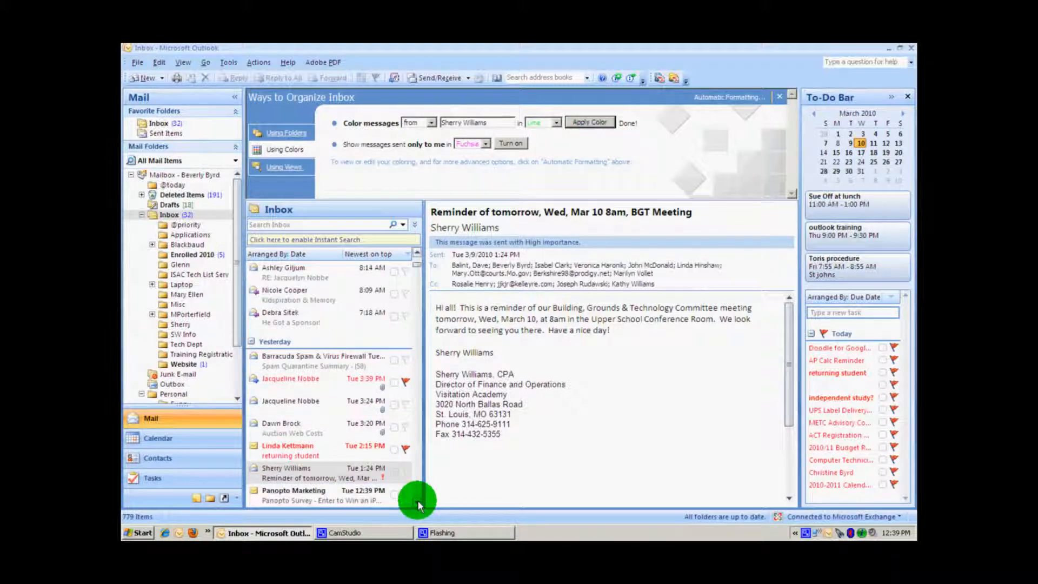
- Scroll down the Inbox to review the lime messages, then close the Ways to Organize Inbox pane
click(417, 501)
click(417, 501)
click(417, 500)
click(417, 501)
click(417, 500)
click(418, 501)
click(417, 501)
click(417, 501)
click(418, 500)
click(418, 500)
click(418, 501)
click(418, 500)
click(418, 501)
click(417, 501)
click(417, 501)
click(418, 500)
click(417, 500)
click(417, 501)
click(418, 501)
click(417, 501)
click(417, 500)
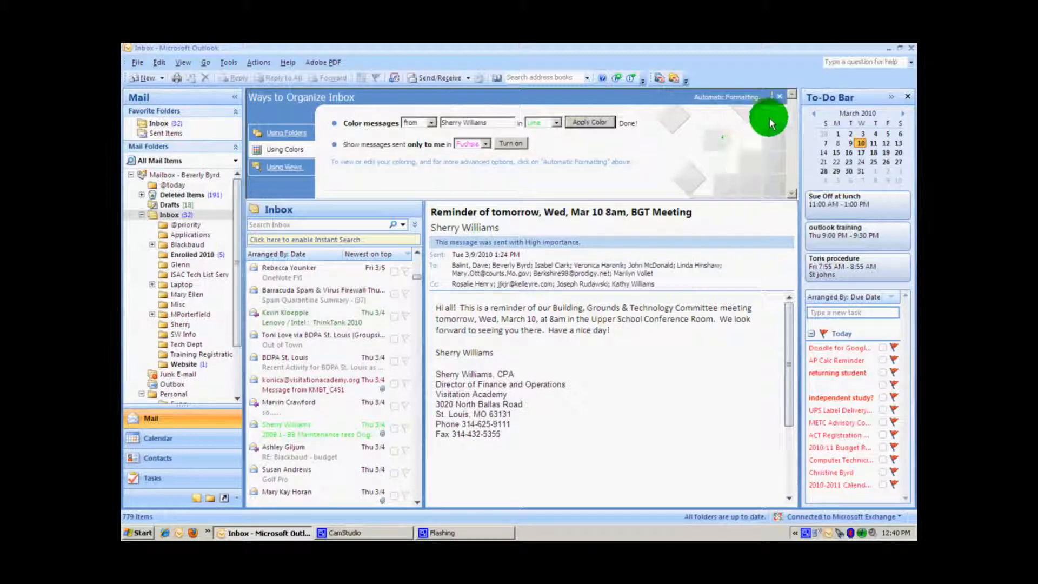
click(779, 96)
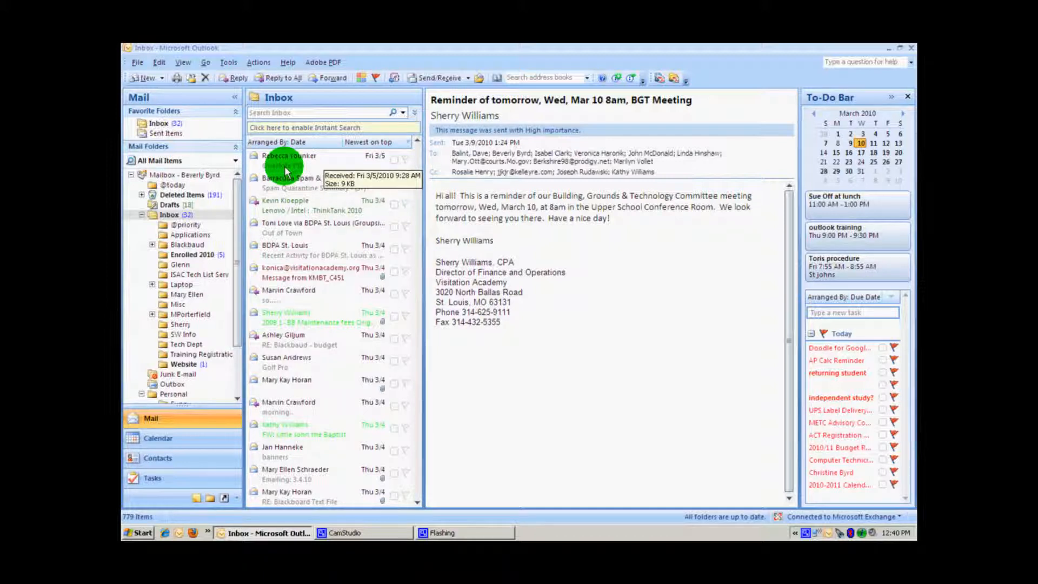
- In Organize > Using Colors, enter another sender's name and apply Teal to their messages
click(229, 63)
click(237, 121)
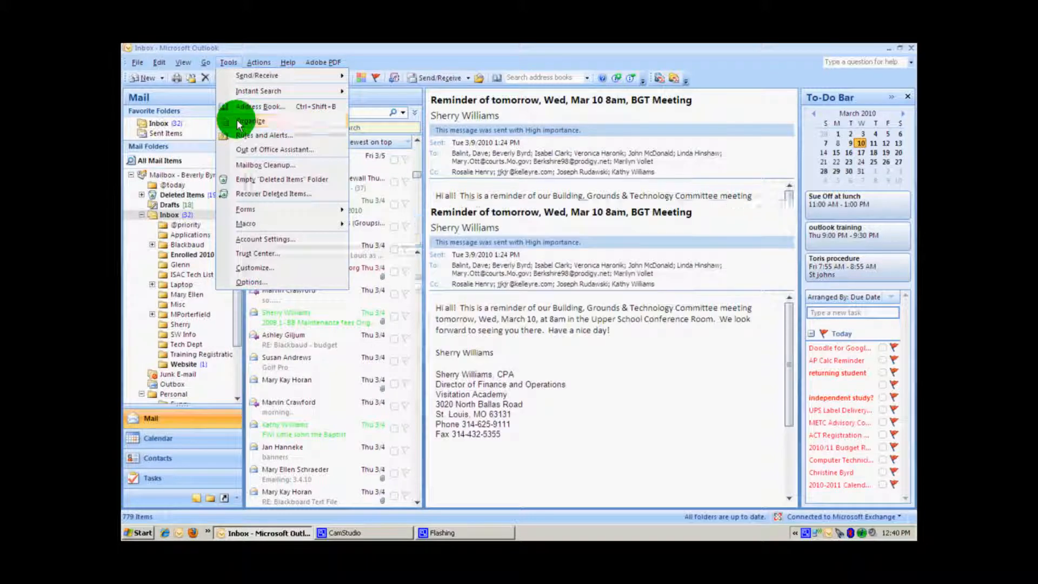
click(284, 150)
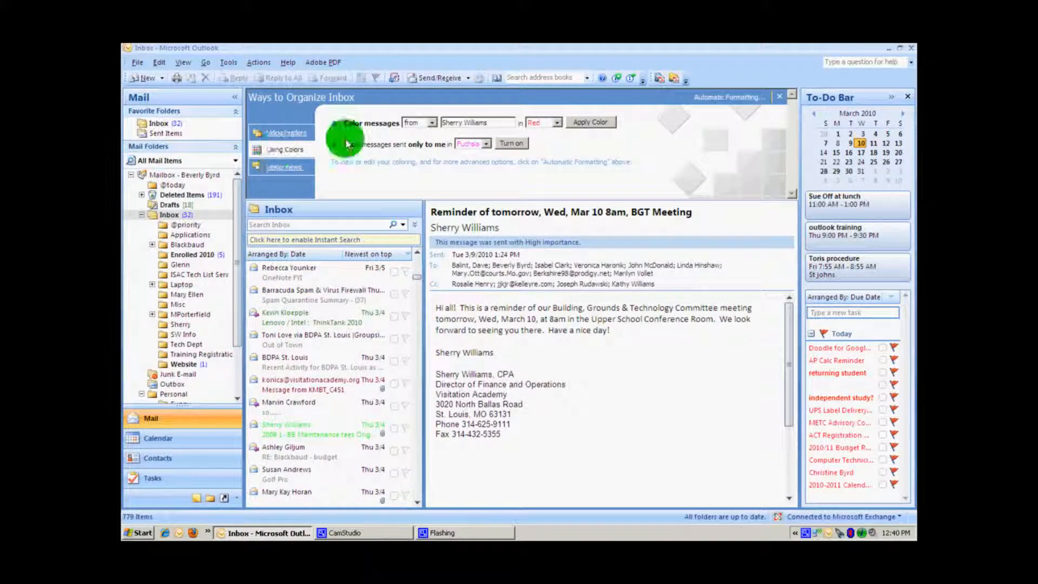
drag(486, 121, 428, 122)
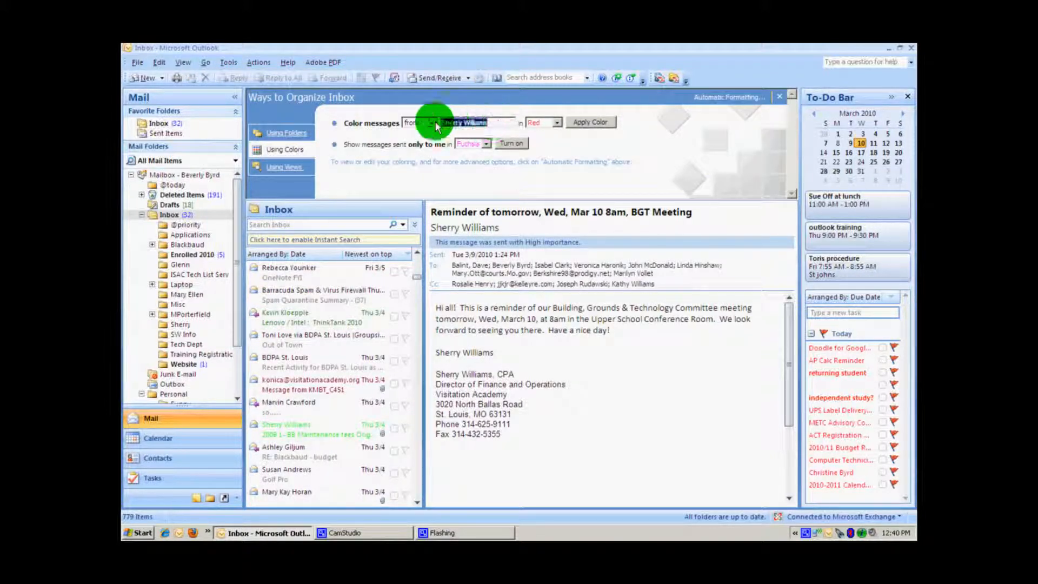
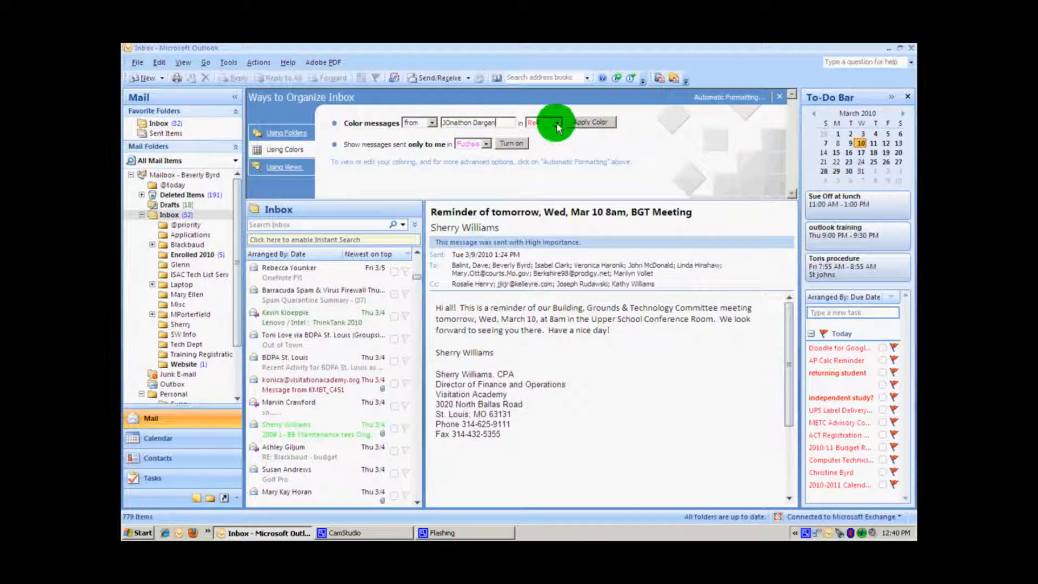
click(557, 122)
click(547, 198)
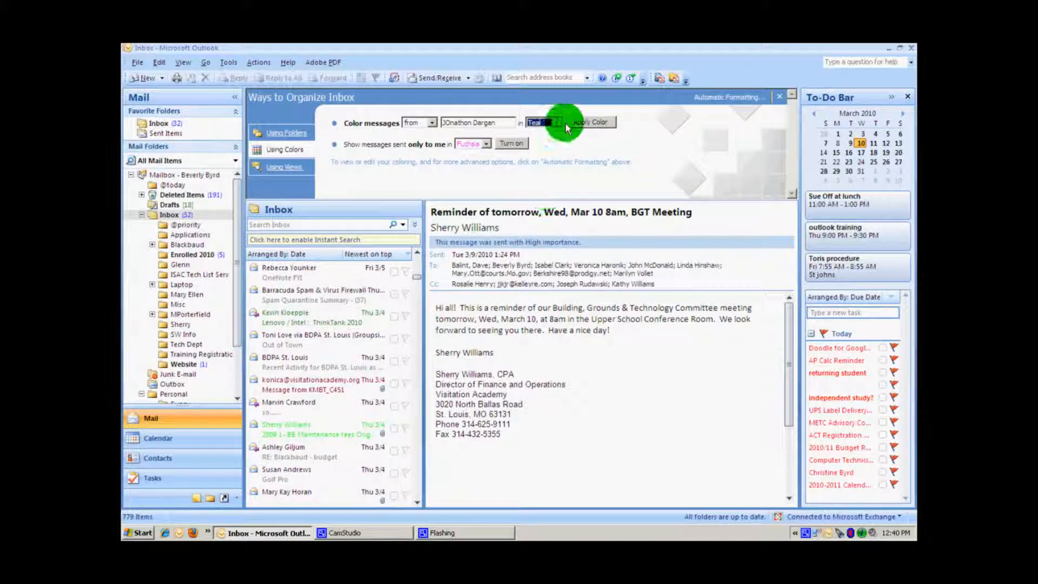
click(590, 122)
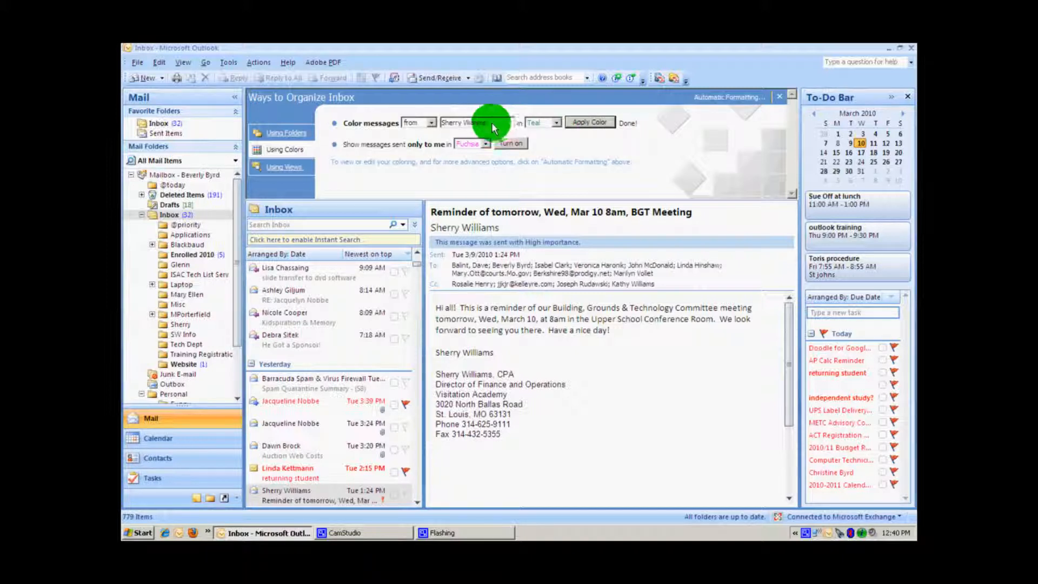
- Apply the Auto colour to the sender's messages and close the Ways to Organize Inbox pane
click(560, 126)
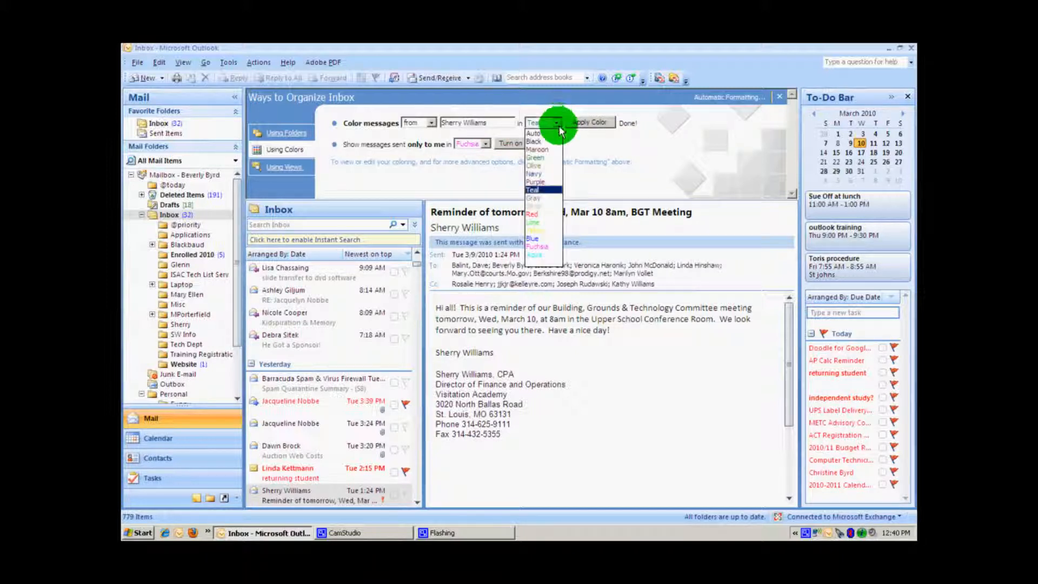
click(549, 132)
click(598, 124)
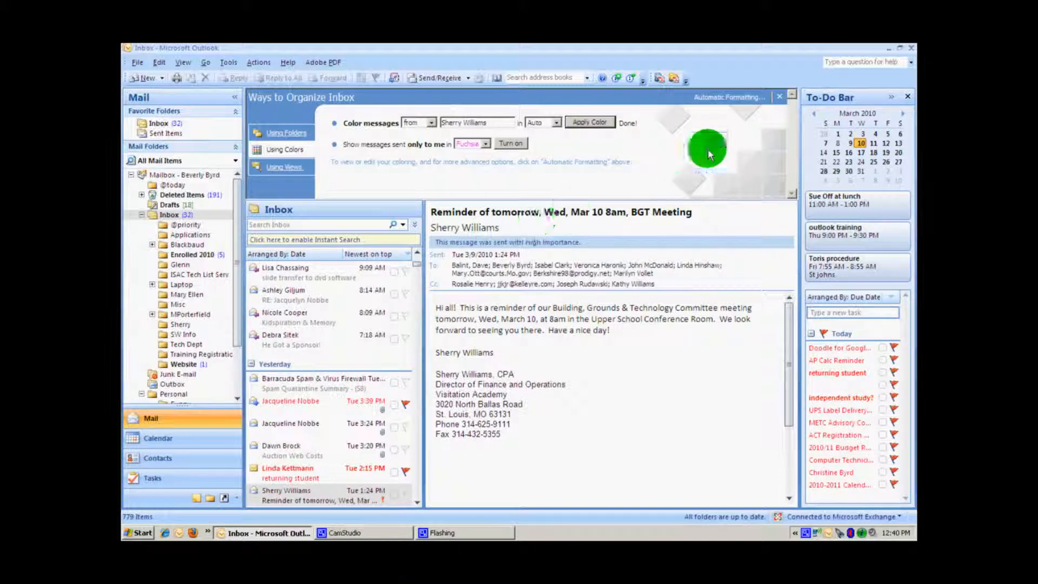
click(780, 96)
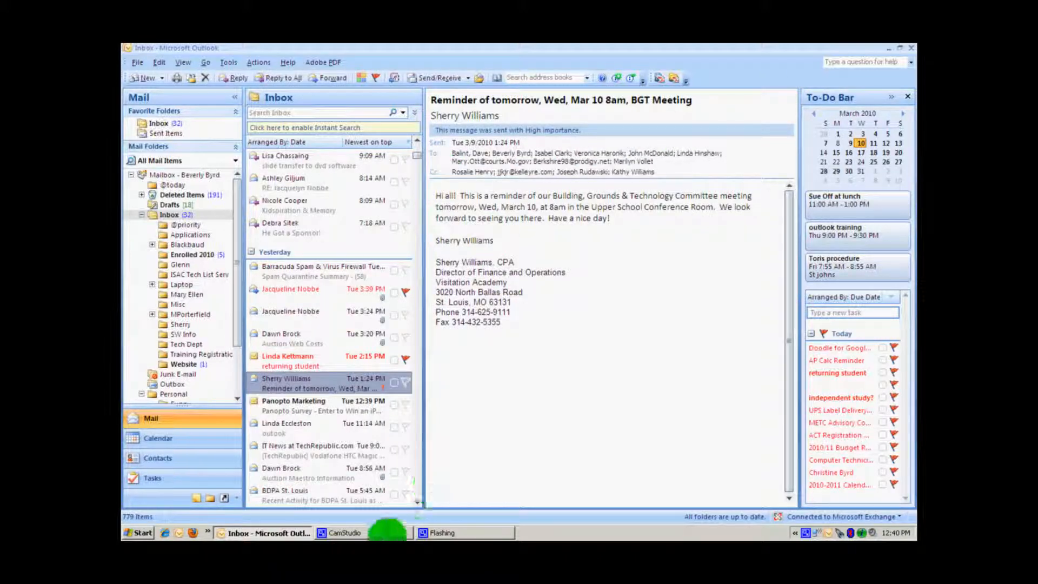
click(346, 532)
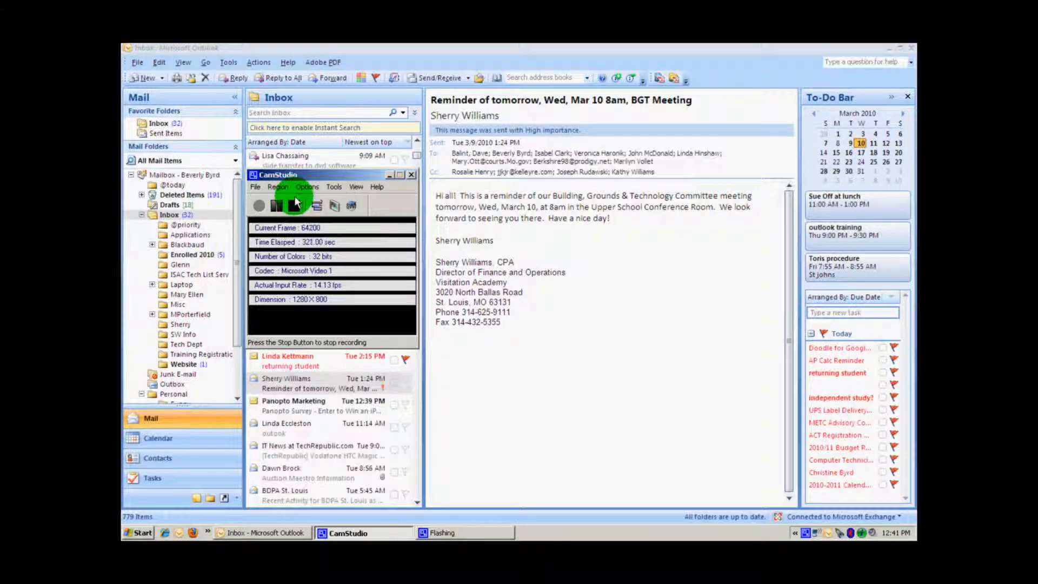